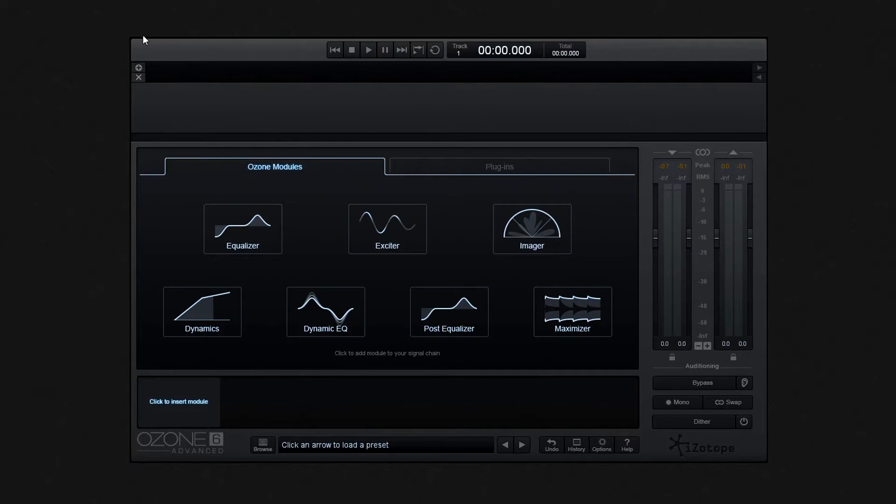
- Import All Those Promises.wav and Something.wav from the Songs folder as two tracks
left_click(139, 68)
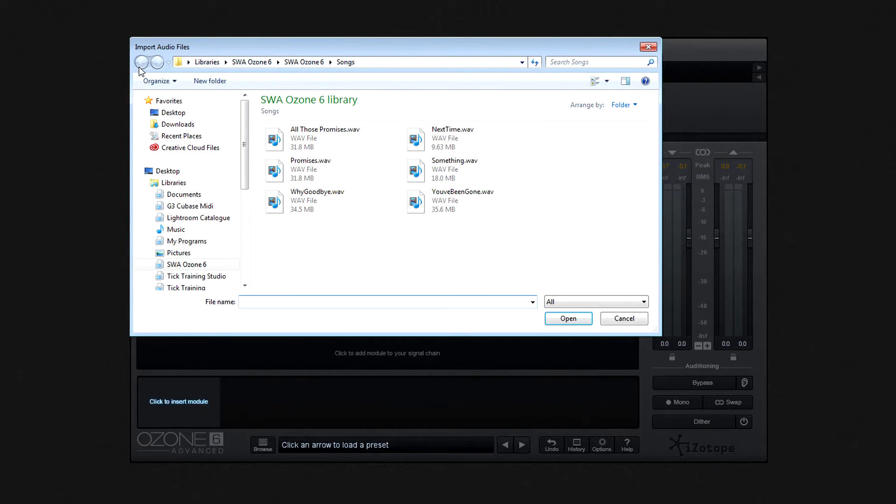
left_click(282, 142)
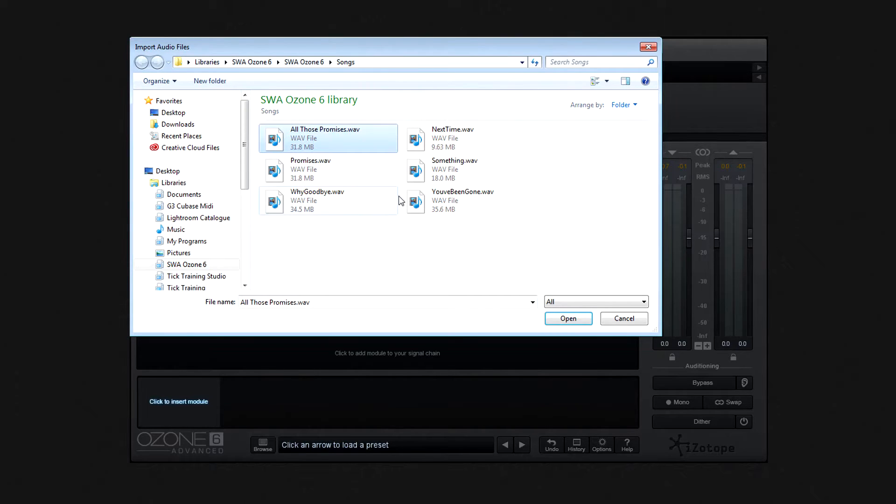
left_click(430, 180, "ctrl")
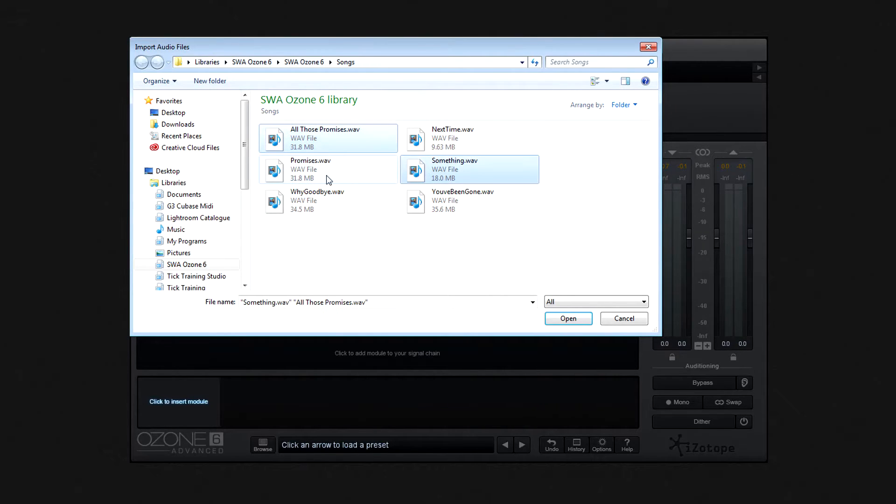
left_click(567, 318)
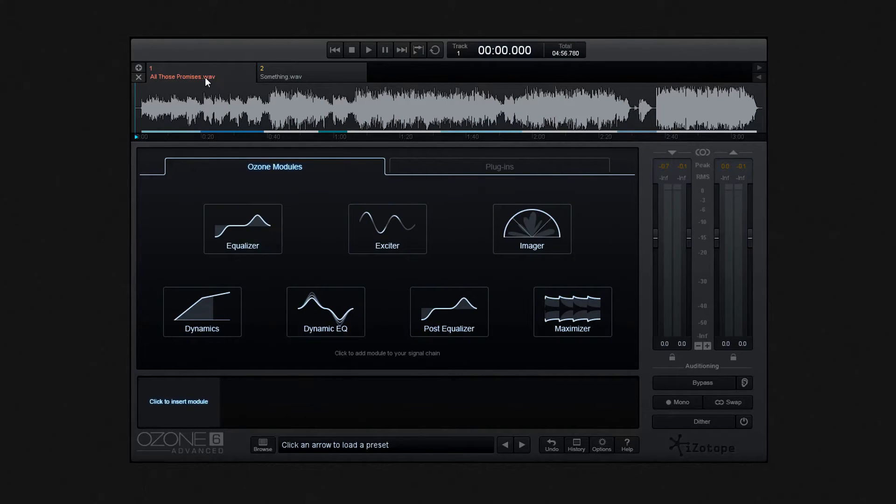
- Check the Something.wav track's module chain, and insert an Equalizer module on the All Those Promises.wav track
left_click(282, 79)
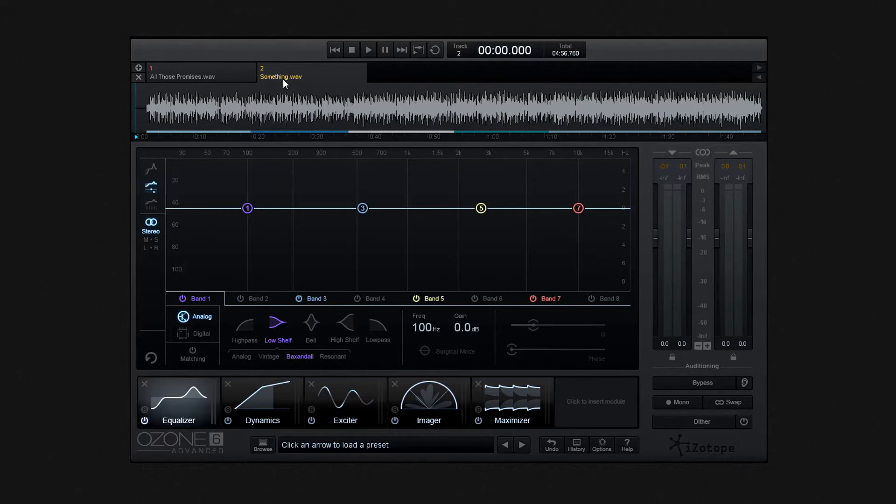
left_click(202, 79)
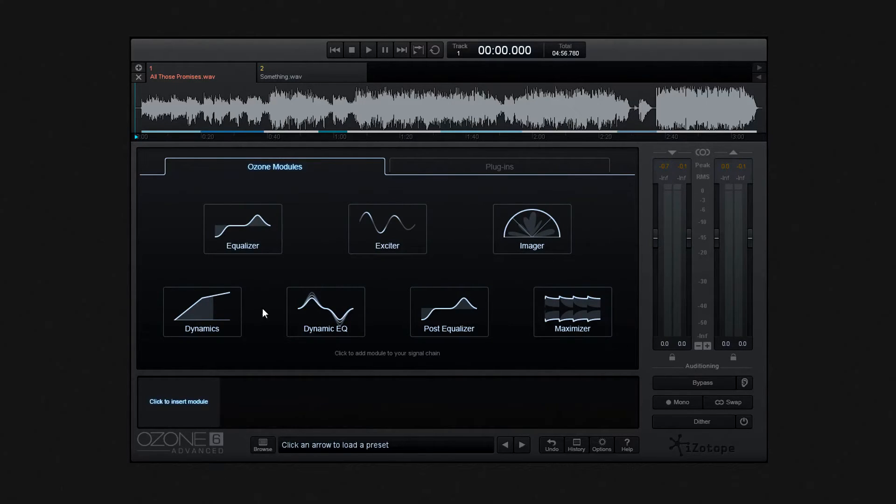
left_click(253, 243)
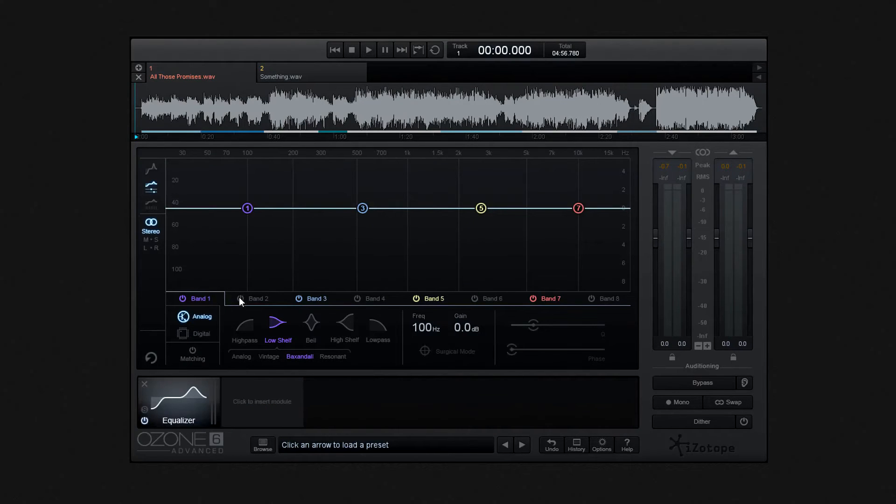
- Remove the Dynamics and Maximizer modules from the Something.wav track and return to the All Those Promises.wav track
left_click(273, 71)
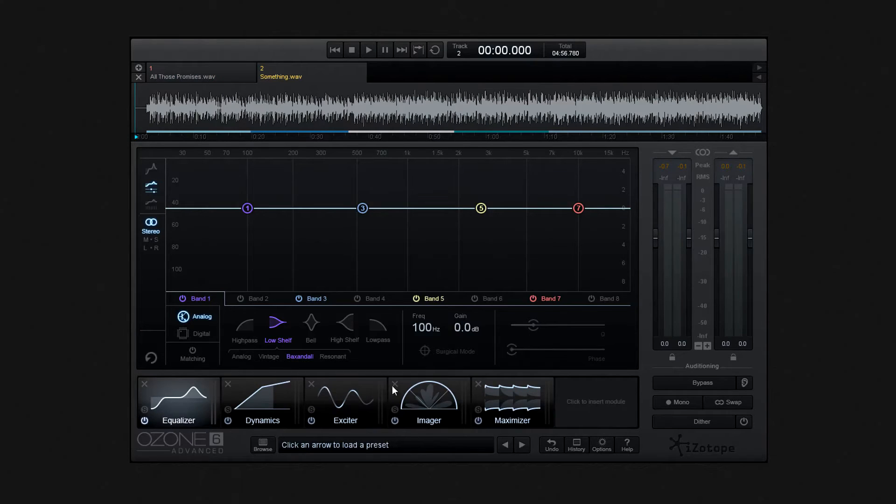
left_click(228, 385)
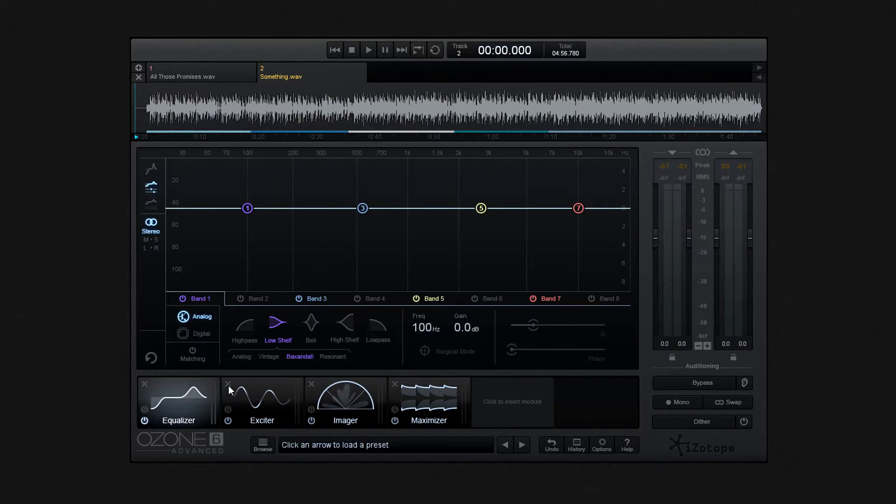
left_click(394, 384)
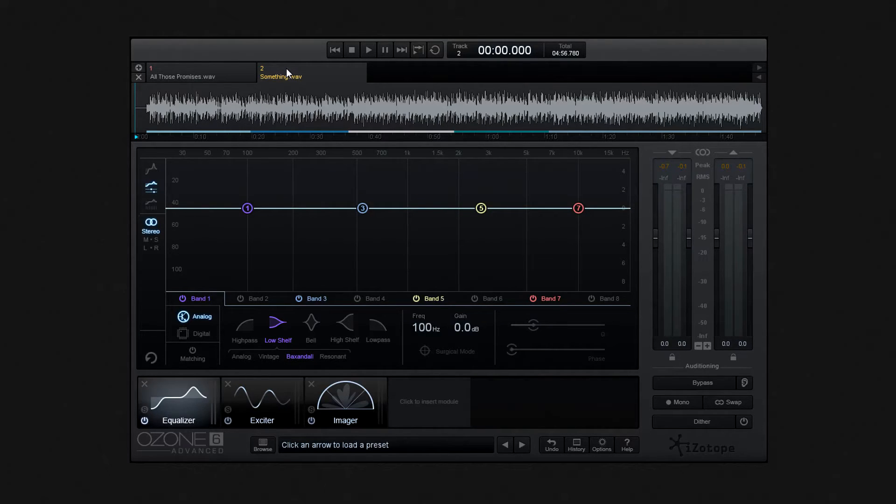
left_click(215, 74)
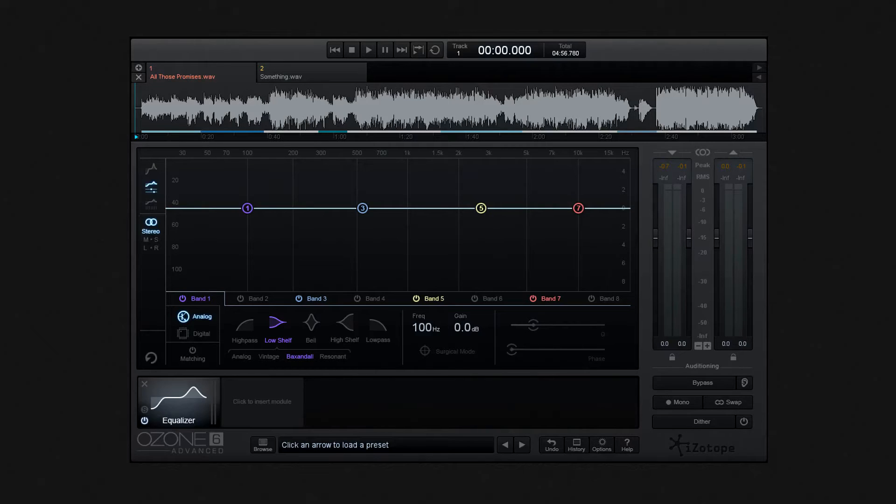
- Start a new project without saving the untitled one, and name it SWA iZotope 6 A
left_click(136, 32)
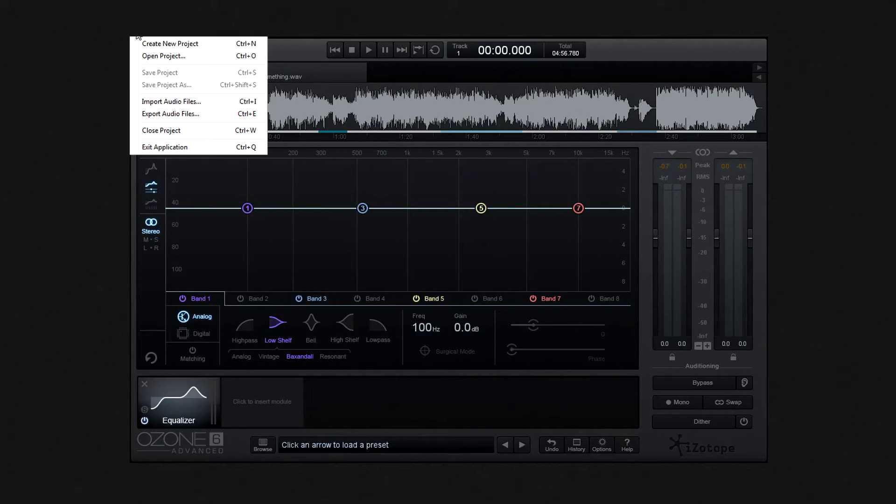
left_click(172, 44)
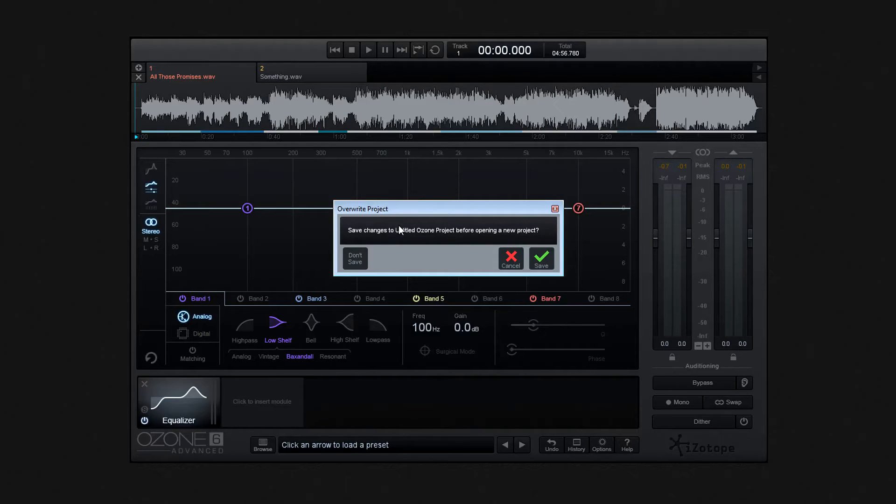
left_click(357, 259)
triple_click(433, 206)
type("SWA iZotope 6 A")
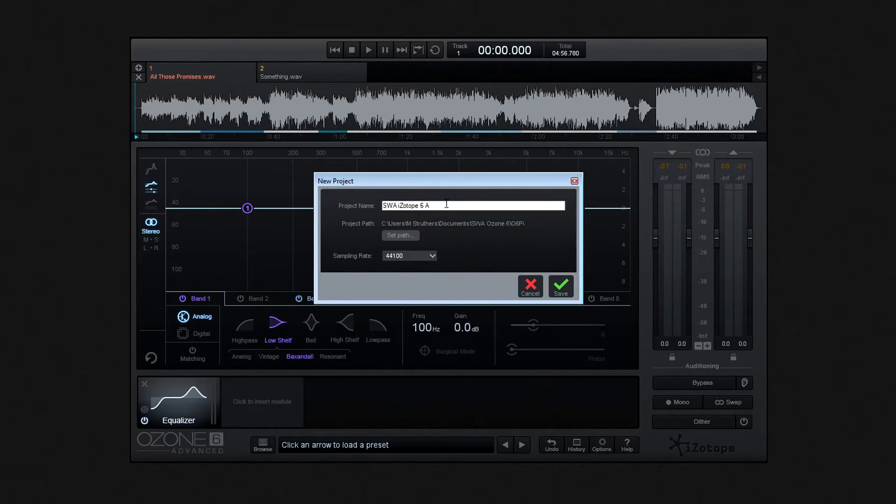
- Set the new project's save path to the Test 1 folder inside SWA Ozone 6\O6P
left_click(400, 235)
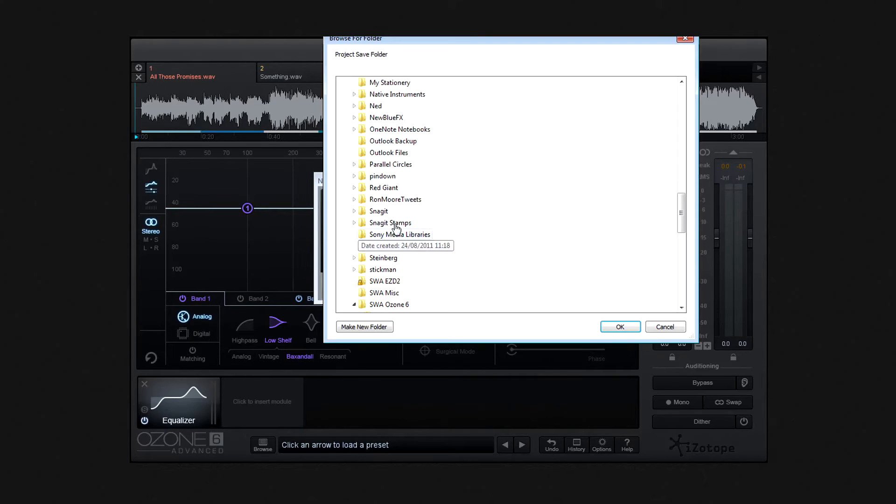
left_click_drag(681, 205, 674, 178)
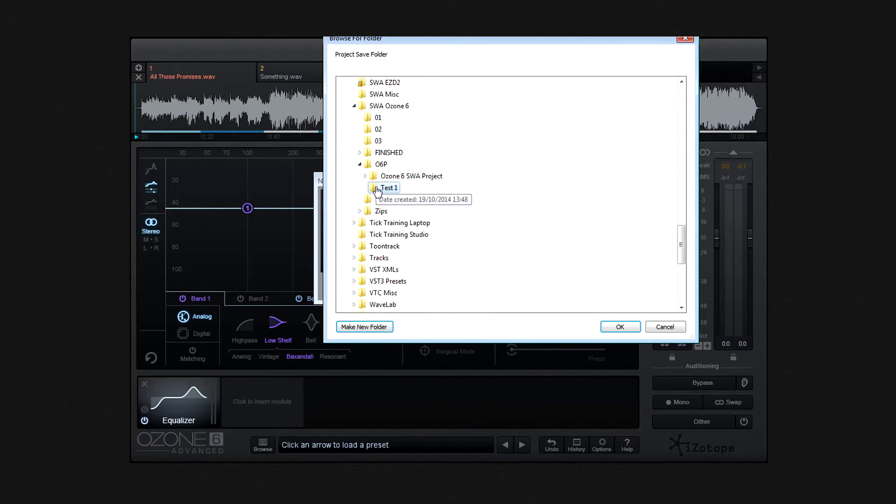
left_click(377, 187)
left_click(616, 328)
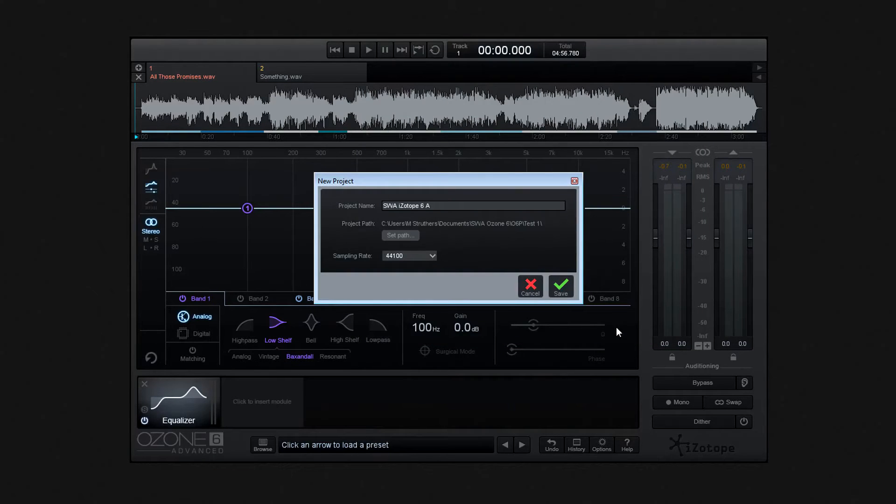
- Review the available sampling rates, keep 44100, and save the new project
left_click(430, 254)
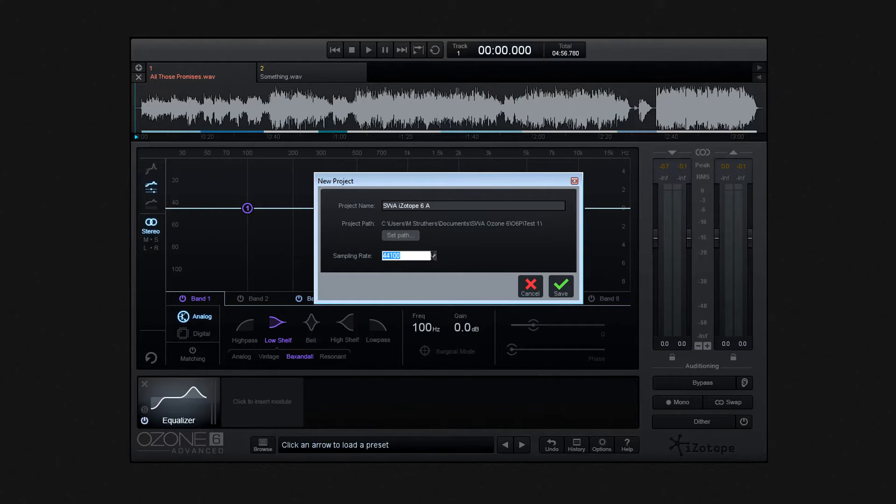
left_click(433, 256)
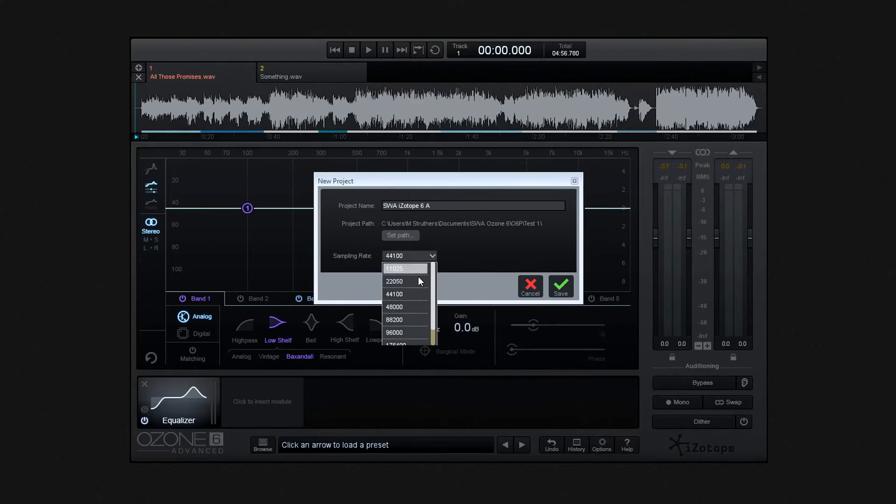
scroll(434, 310, "down", 2)
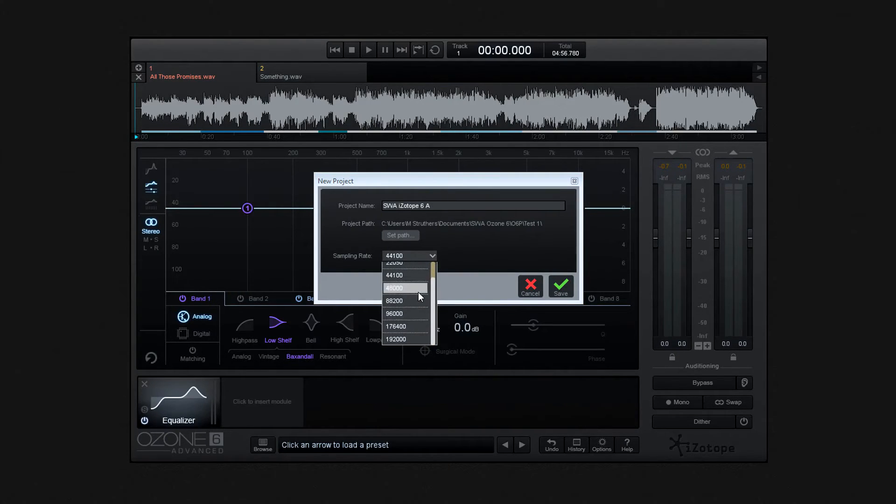
left_click(451, 273)
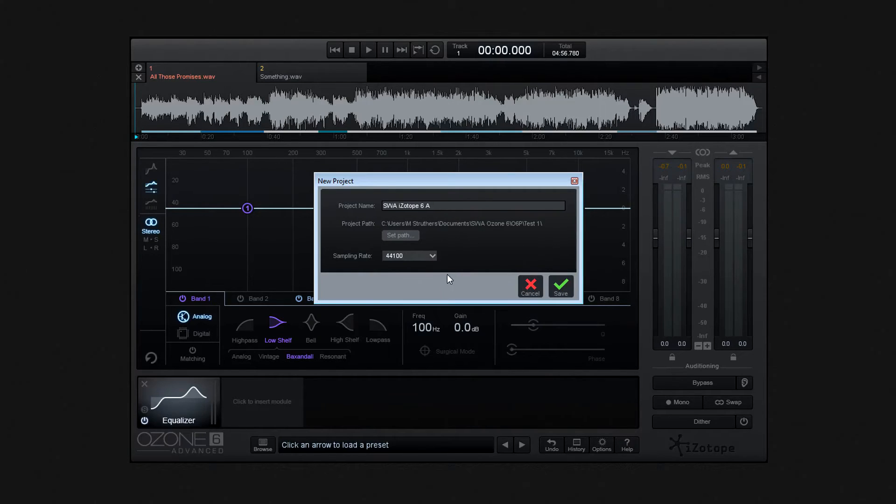
left_click(556, 287)
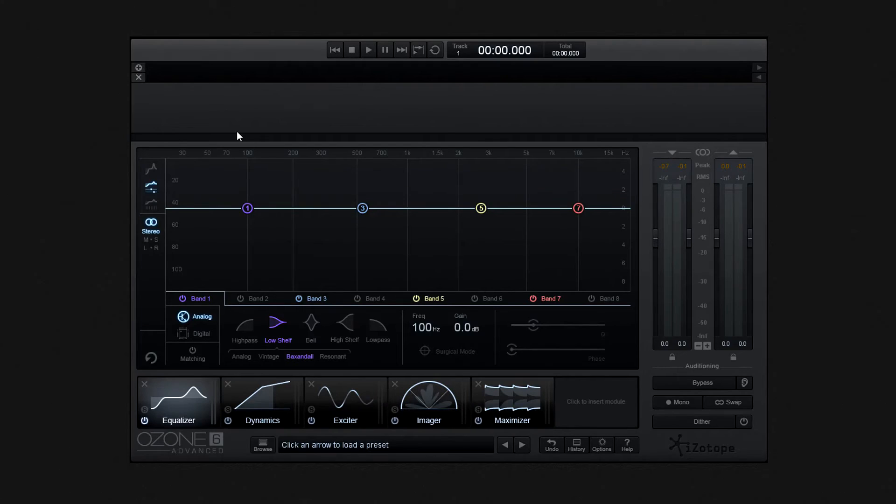
- Import All Those Promises, NextTime, Something, WhyGoodbye and YouveBeenGone WAV files from the Songs folder, leaving out Promises.wav
left_click(138, 67)
left_click(280, 140)
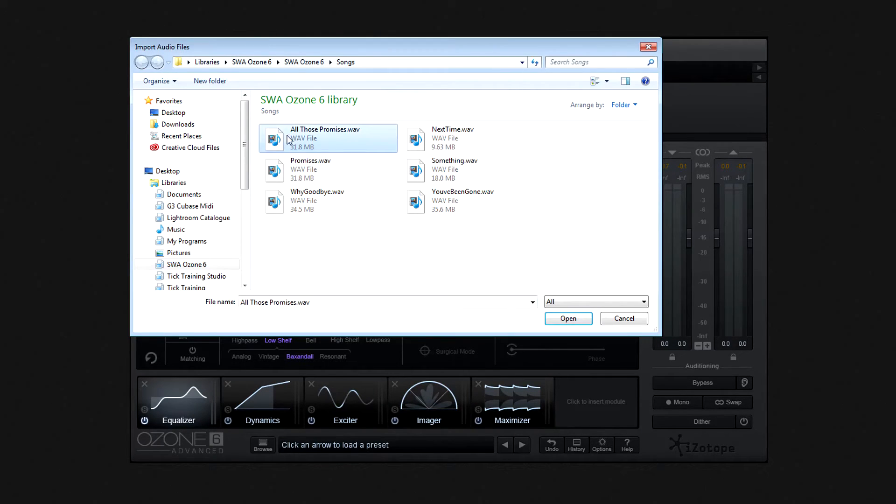
left_click(452, 138, "ctrl")
left_click(455, 169, "ctrl")
left_click(461, 201, "ctrl")
left_click(321, 208, "ctrl")
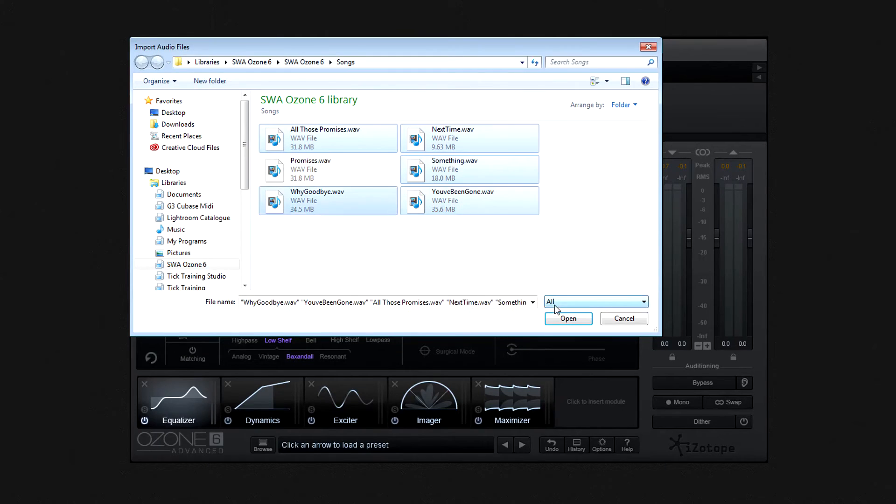
left_click(560, 318)
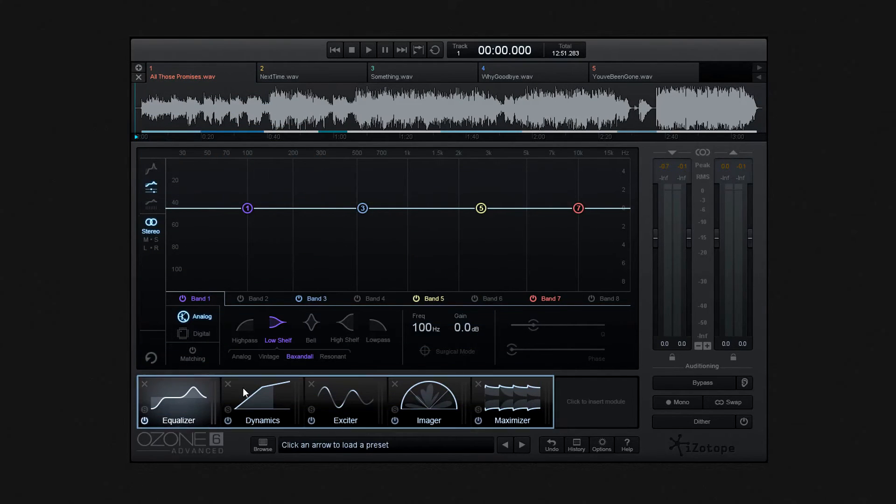
- Remove the Dynamics, Exciter and Imager modules from the NextTime.wav track's chain
left_click(280, 77)
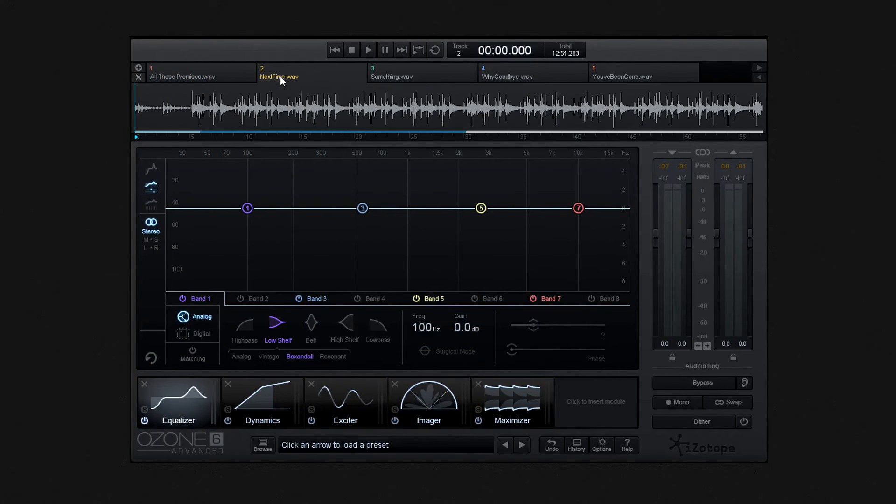
left_click(228, 386)
left_click(228, 385)
left_click(228, 386)
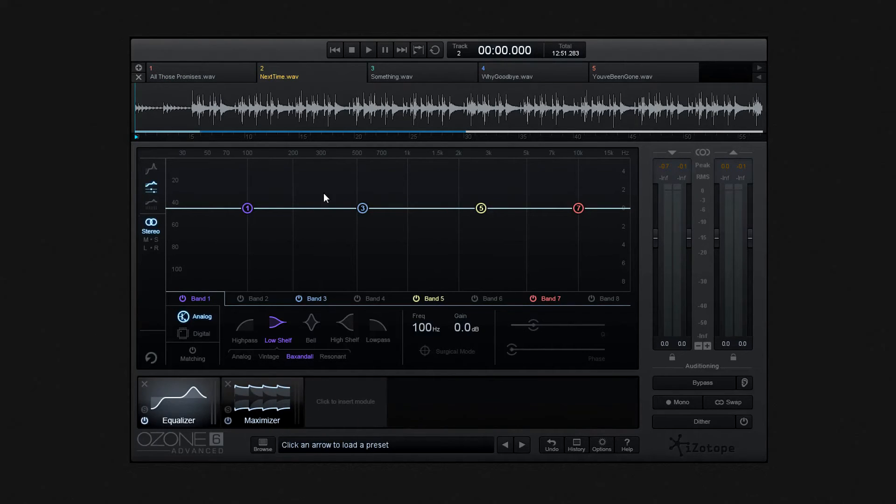
- Remove the Equalizer, Dynamics, Exciter and Imager modules from the Something.wav track, keeping only the Maximizer
left_click(394, 76)
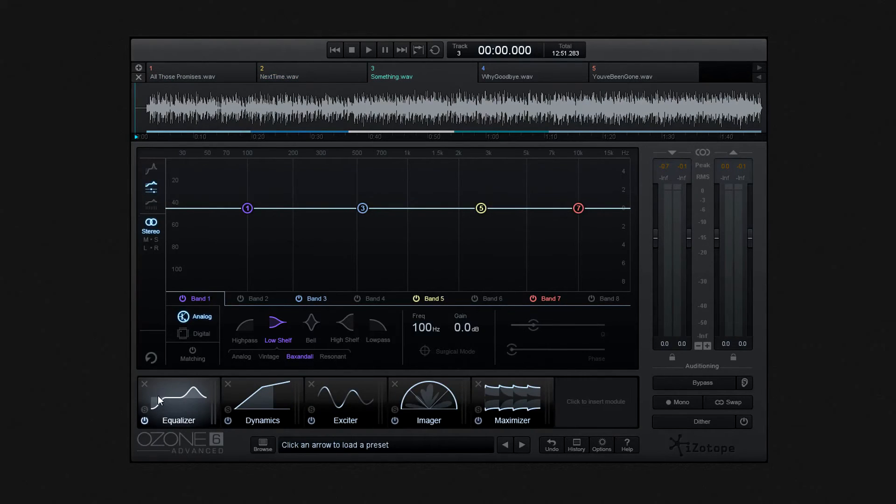
left_click(143, 382)
left_click(143, 382)
left_click(143, 382)
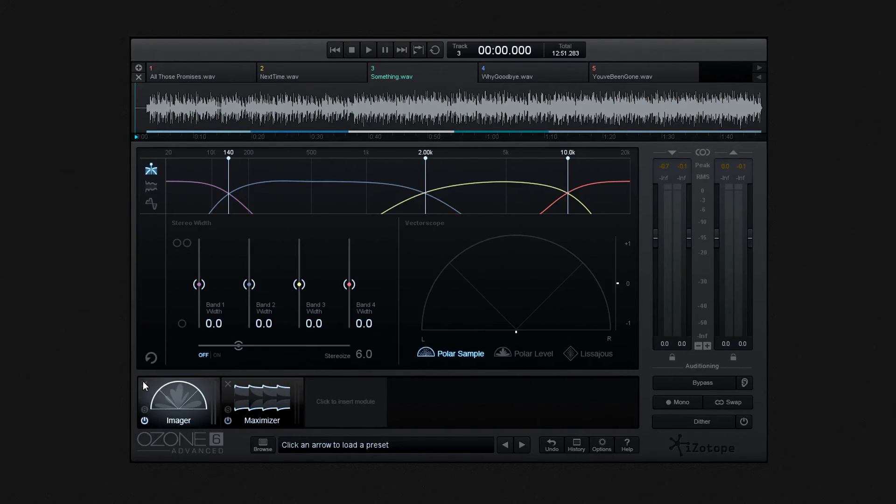
left_click(143, 382)
- Remove the Equalizer, Imager and Maximizer modules from the WhyGoodbye.wav track's chain
left_click(518, 77)
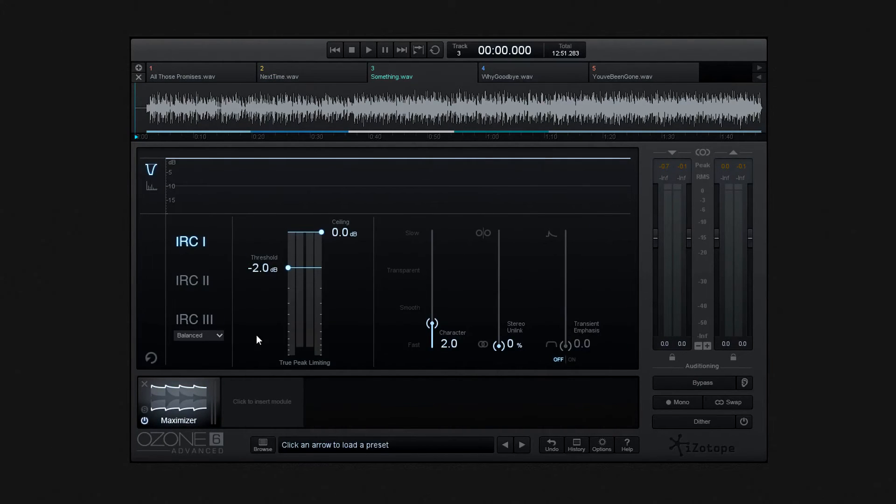
left_click(144, 384)
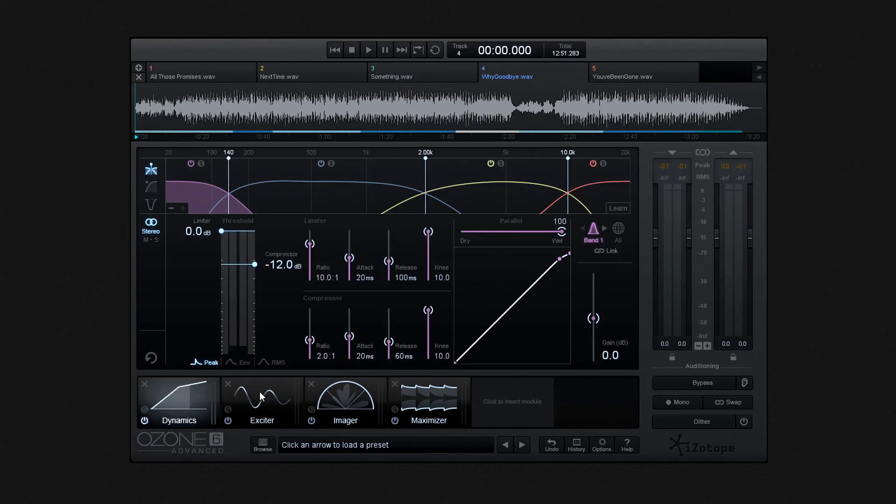
left_click(310, 384)
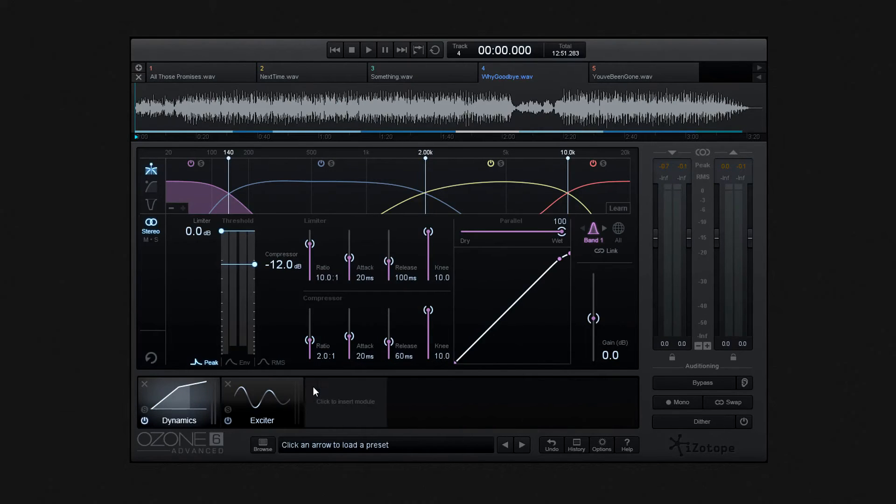
- Insert the VBC FG-MU plug-in after the Exciter in the WhyGoodbye.wav track's chain
left_click(346, 402)
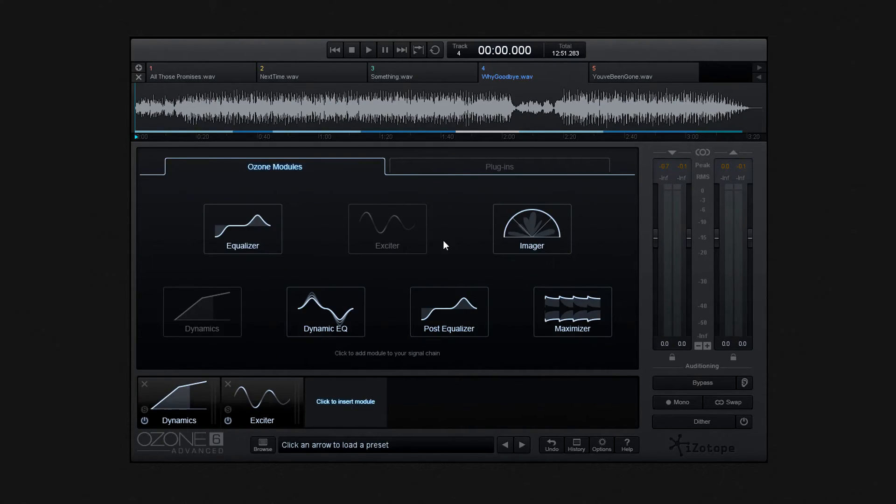
left_click(489, 171)
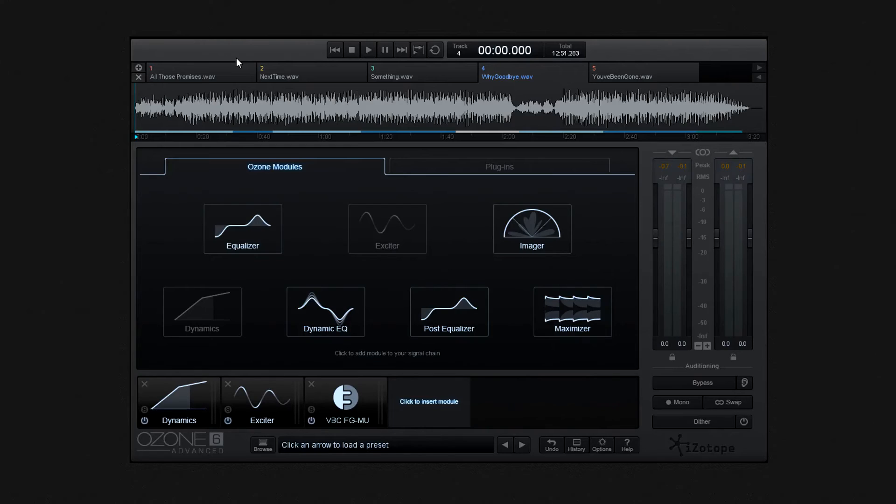
- Start an audio export of the current WhyGoodbye.wav track and set its save path to the Test 1 folder
left_click(139, 38)
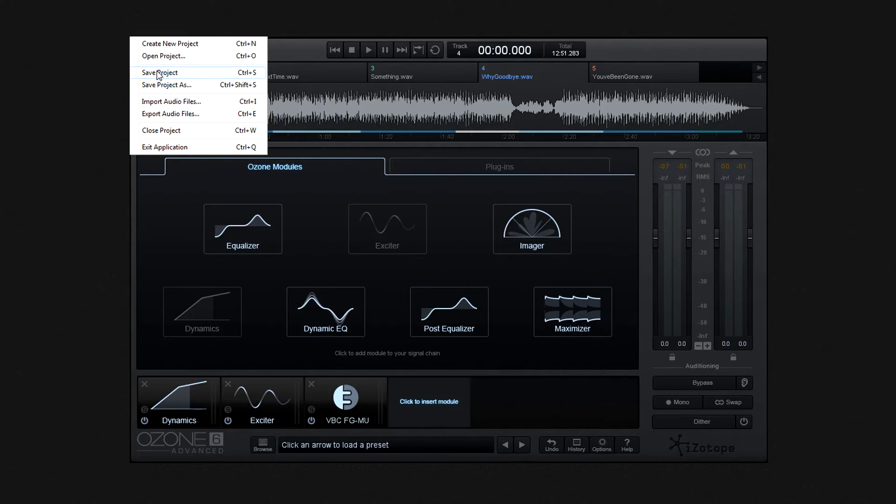
left_click(159, 114)
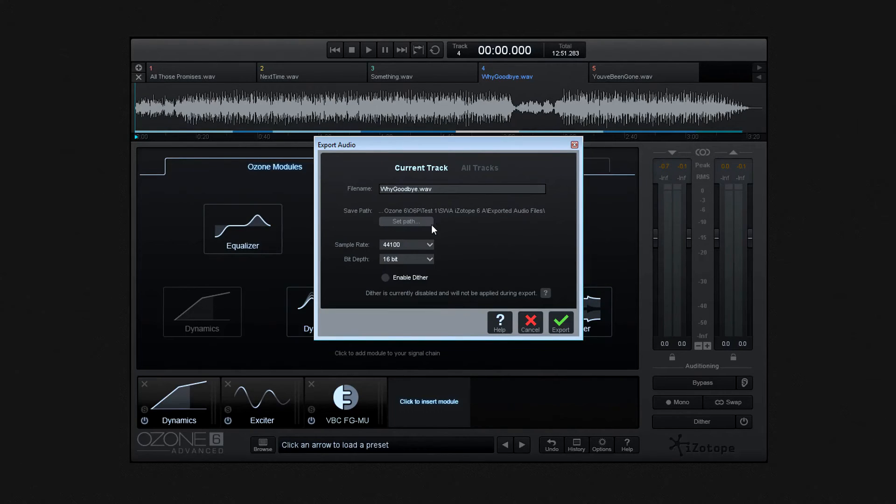
left_click(415, 222)
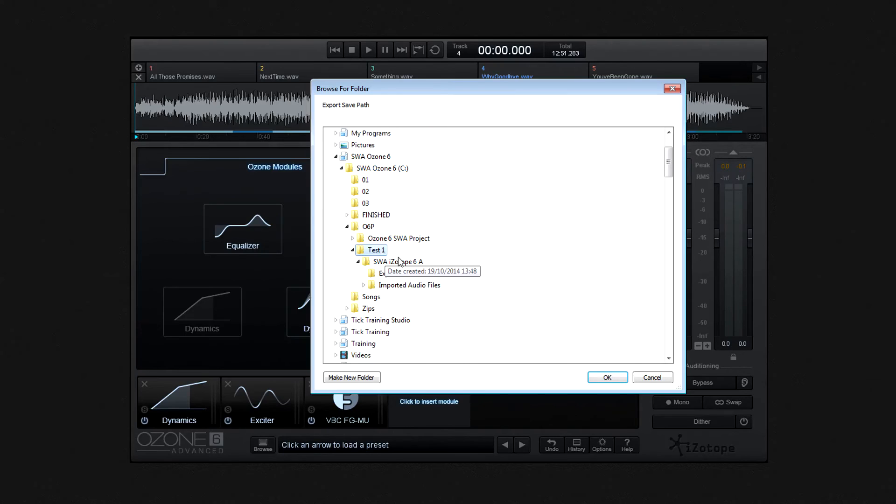
left_click(599, 376)
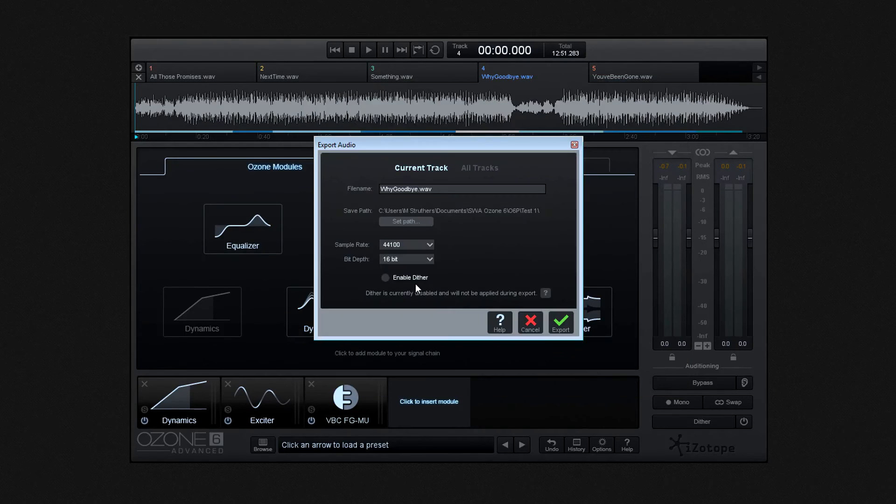
- Export the track at a 44100 sample rate and 16 bit depth with dither enabled
left_click(429, 245)
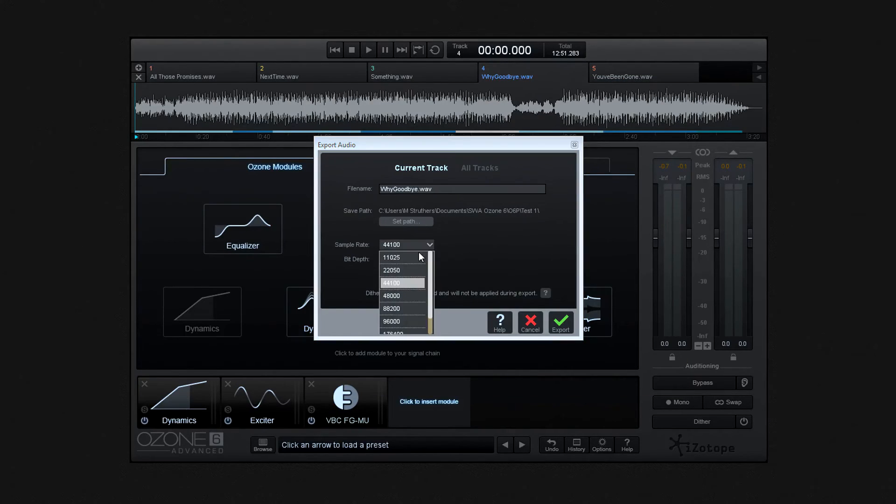
left_click(430, 262)
left_click(431, 260)
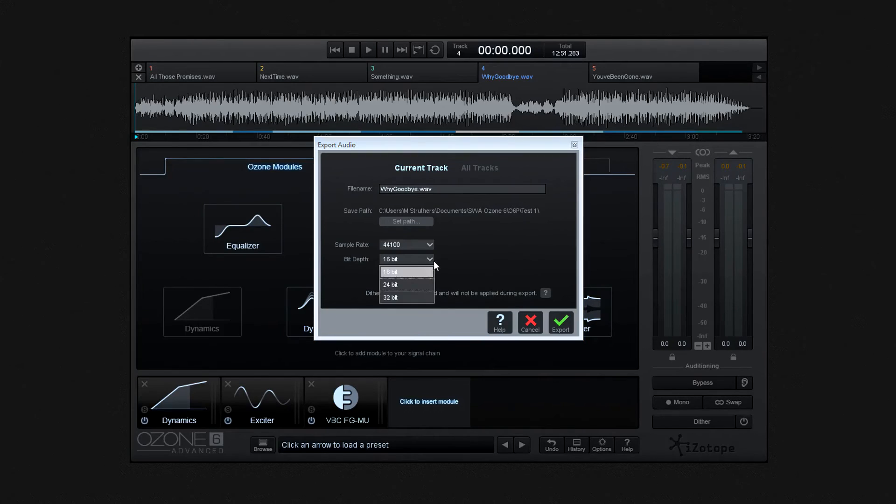
left_click(410, 275)
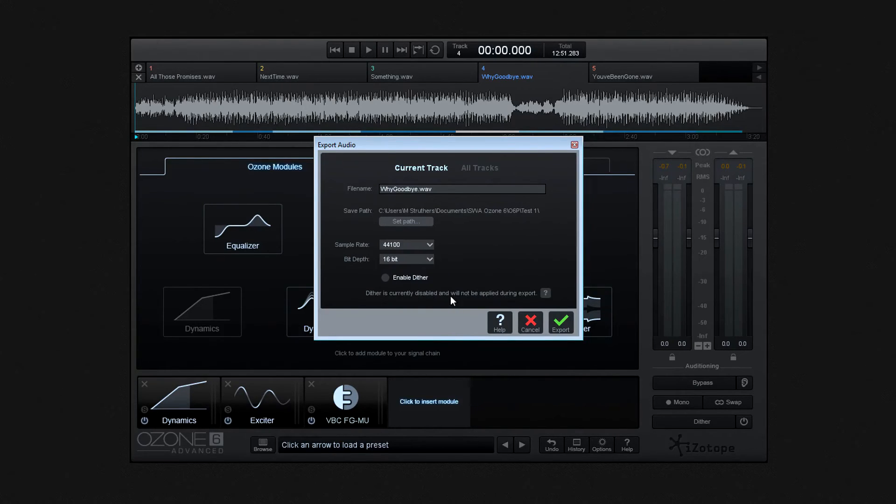
left_click(385, 278)
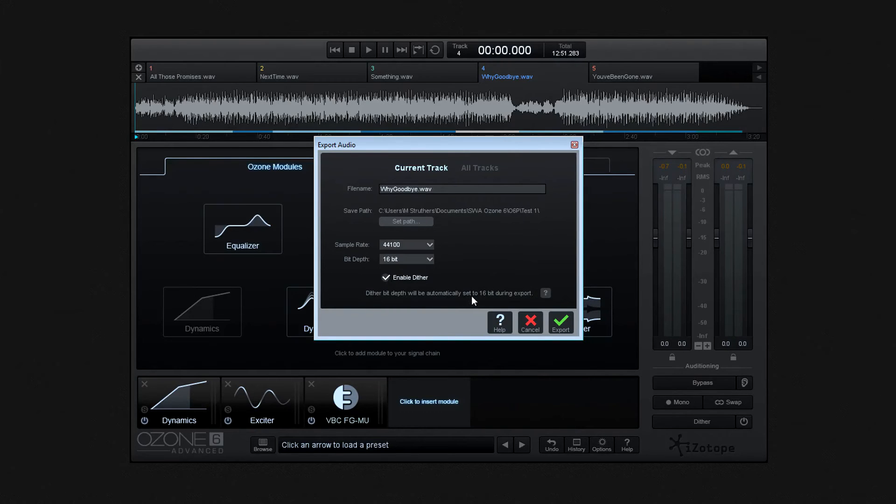
left_click(561, 321)
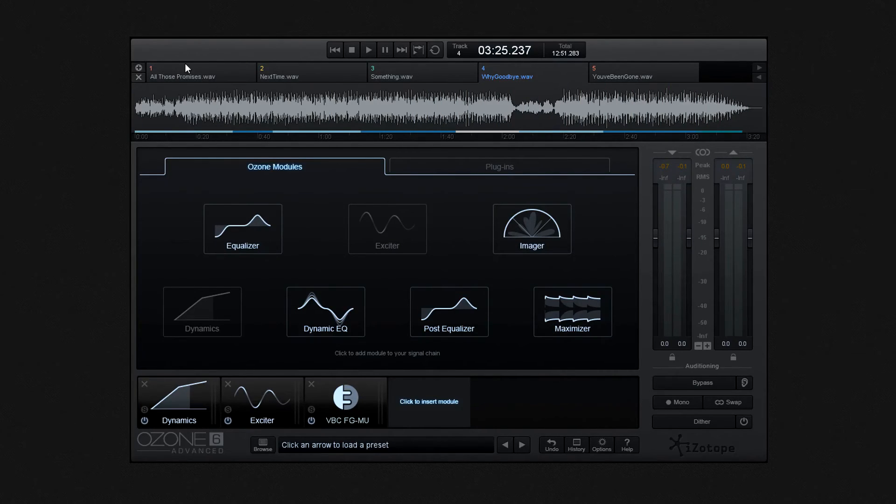
- Save the project and close it
left_click(146, 38)
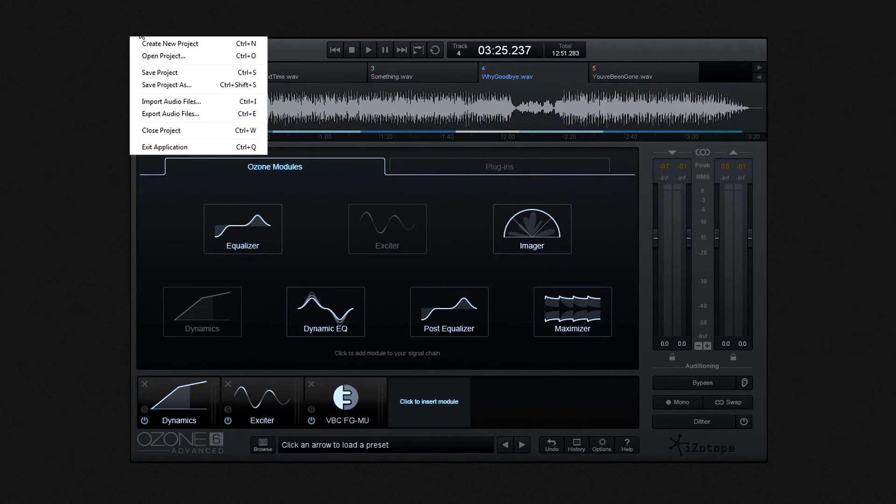
left_click(154, 73)
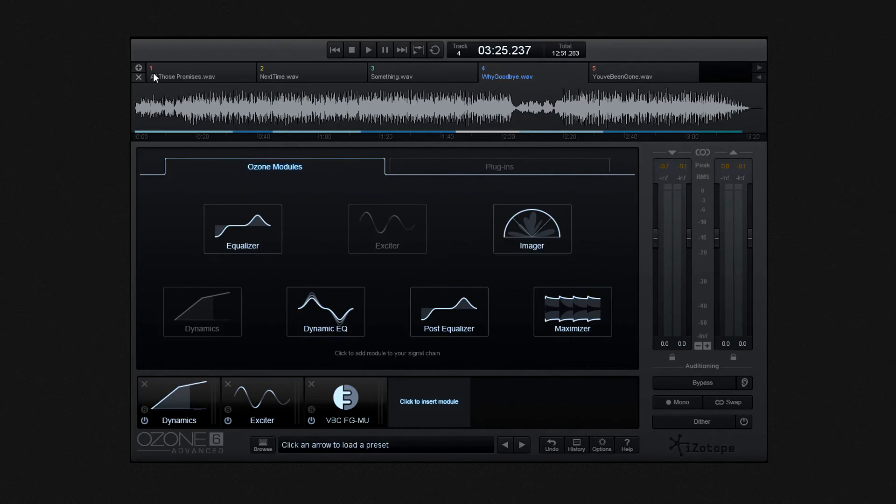
left_click(137, 38)
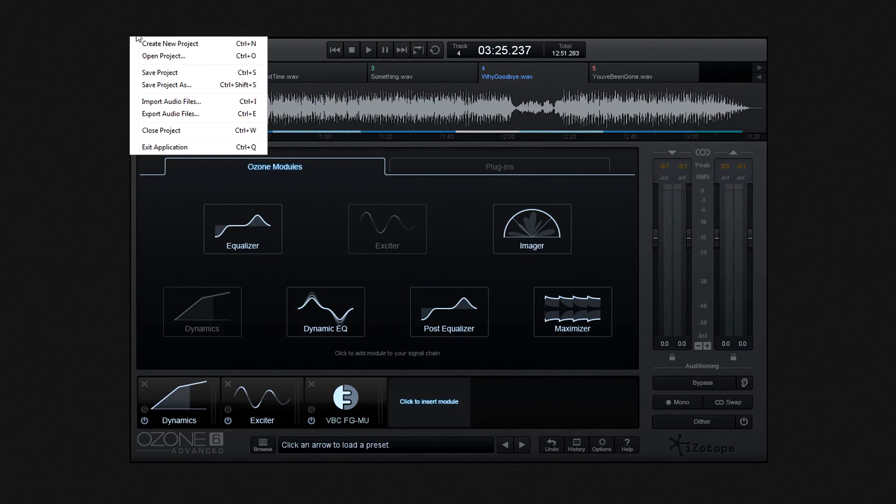
left_click(146, 131)
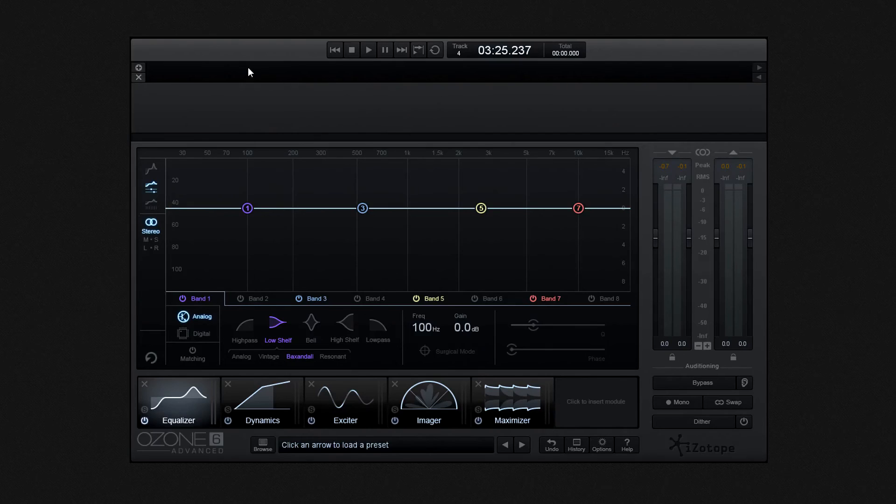
- Open the SWA iZotope 6 A.ozn project without saving the untitled project's changes
left_click(137, 38)
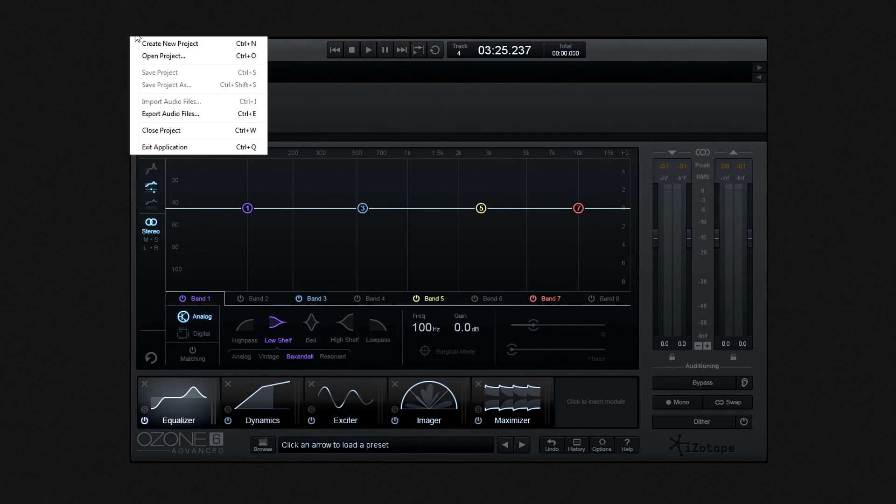
left_click(151, 55)
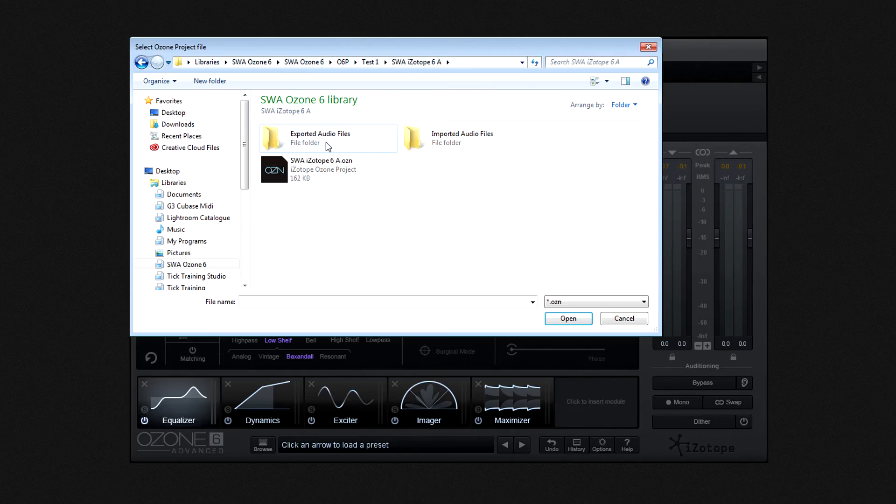
left_click(424, 140)
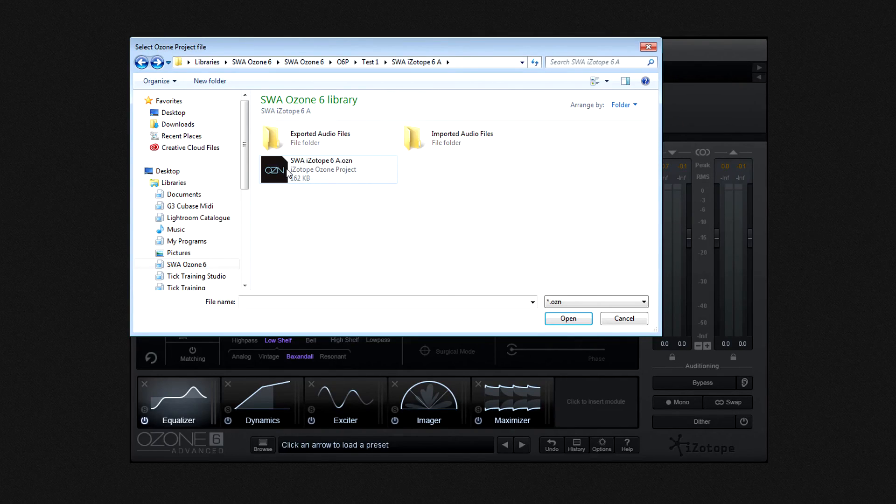
left_click(288, 174)
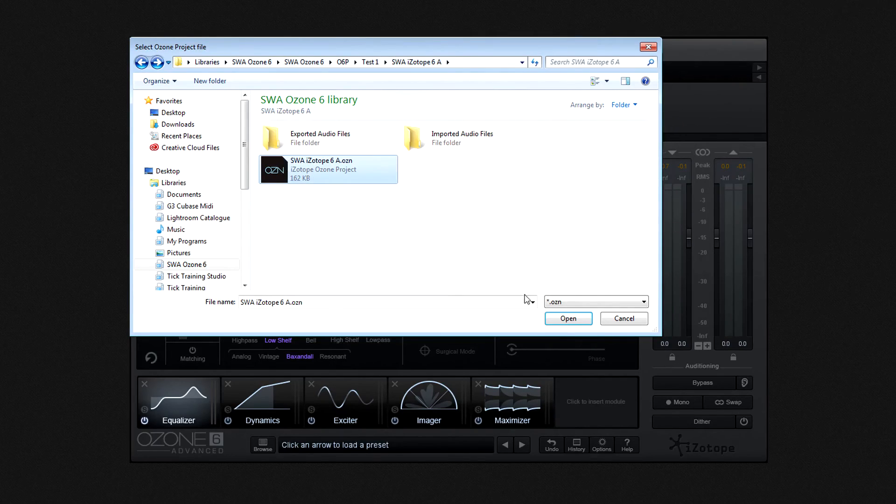
left_click(562, 318)
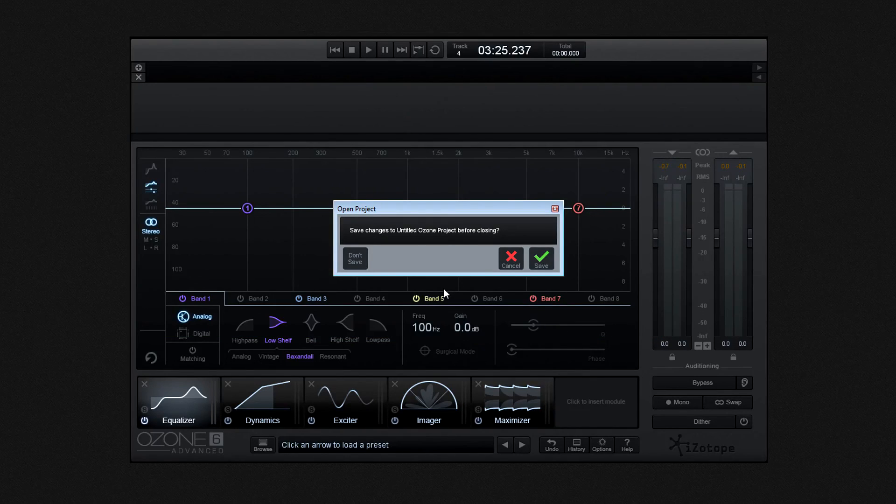
left_click(369, 260)
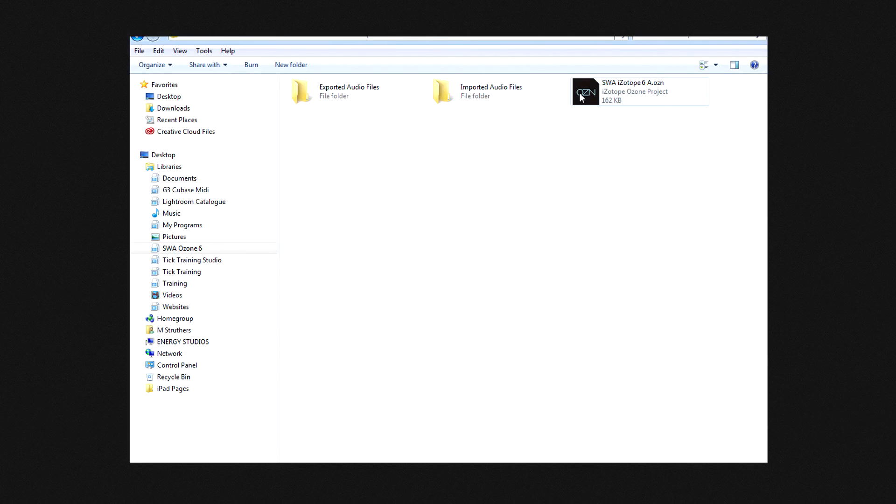
- Inspect the contents of the project's Imported Audio Files and Exported Audio Files folders in Windows Explorer
double_click(447, 93)
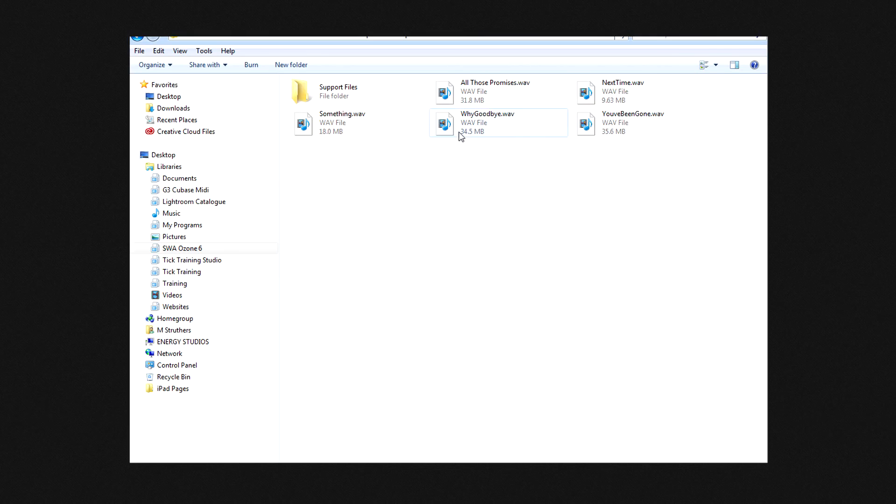
left_click(139, 39)
double_click(341, 93)
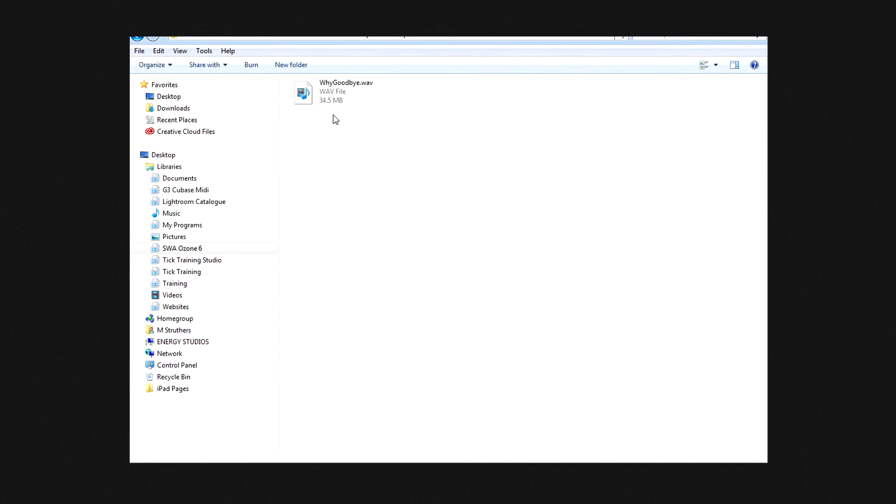